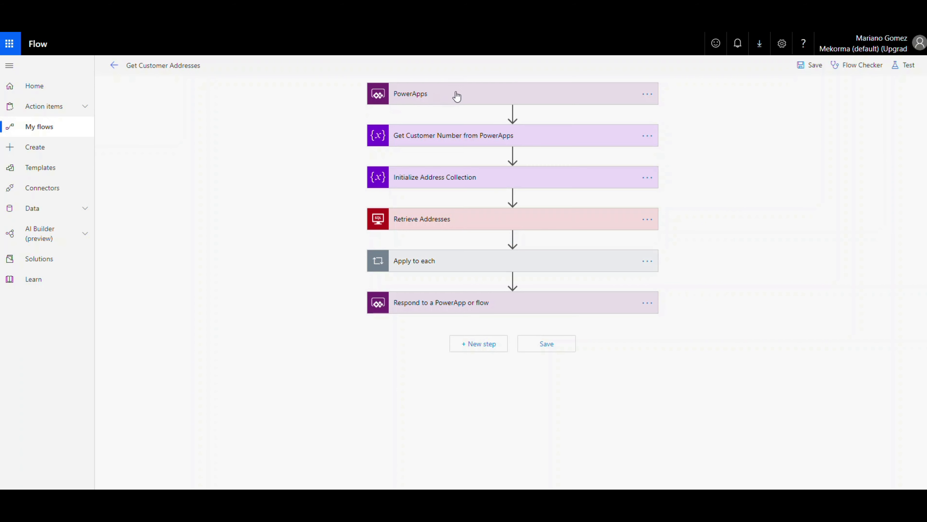
Expand the PowerApps trigger, Get Customer Number from PowerApps and Initialize Address Collection to examine their settings.
click(481, 101)
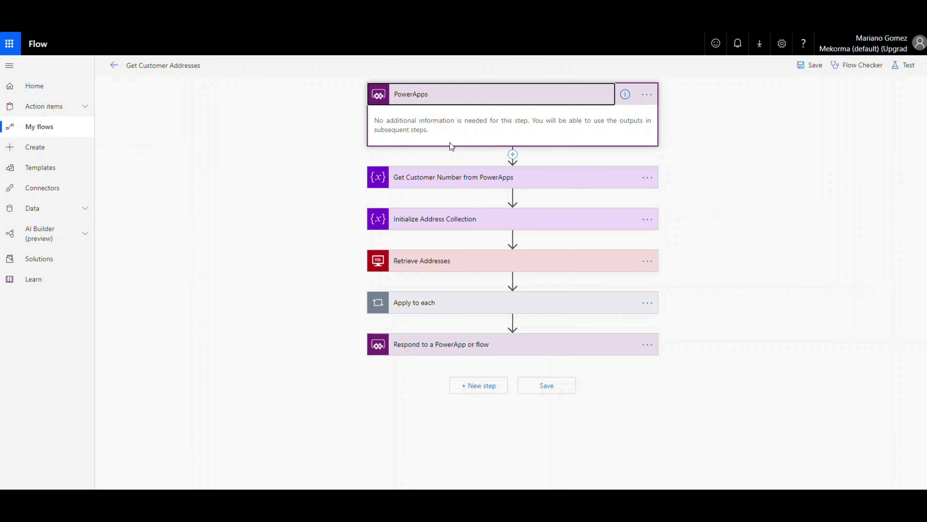
click(454, 181)
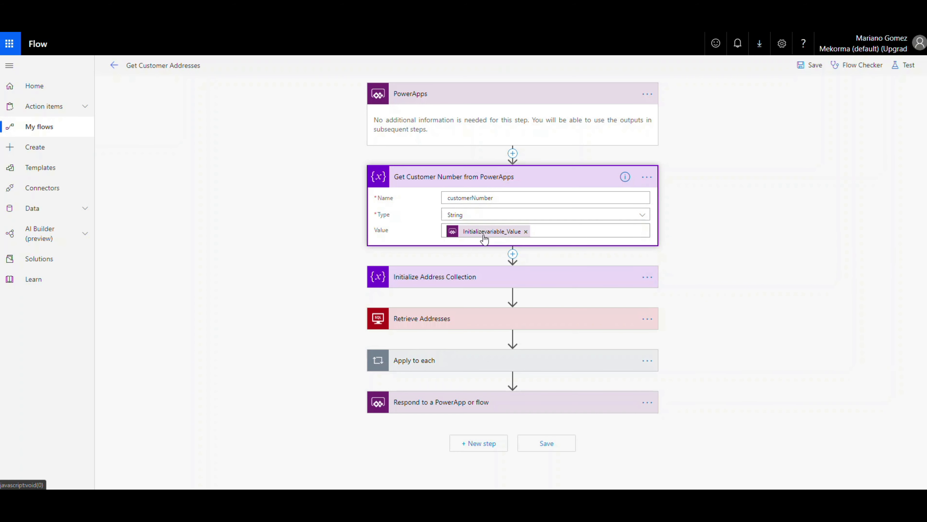
click(479, 275)
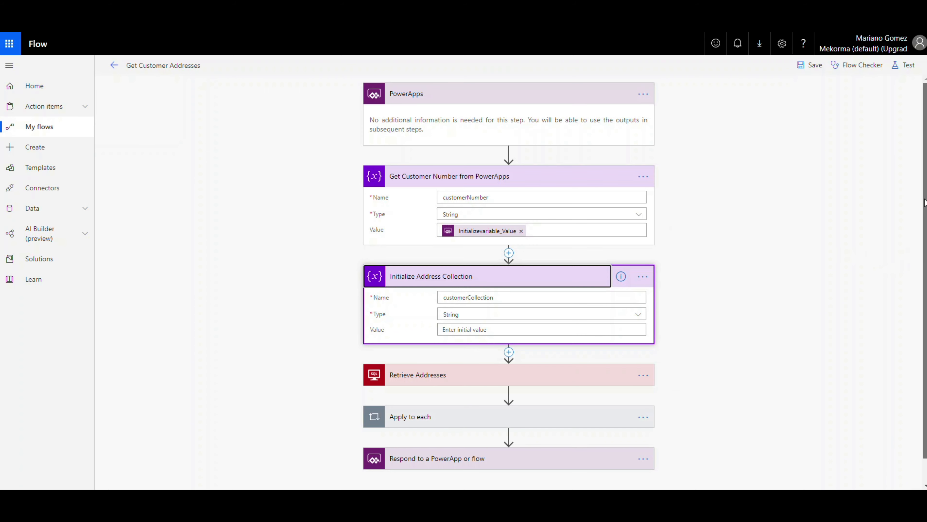
Examine the output types offered by Respond to a PowerApp or flow and the data types available for the customerCollection variable.
scroll(463, 420, down, 1)
click(459, 439)
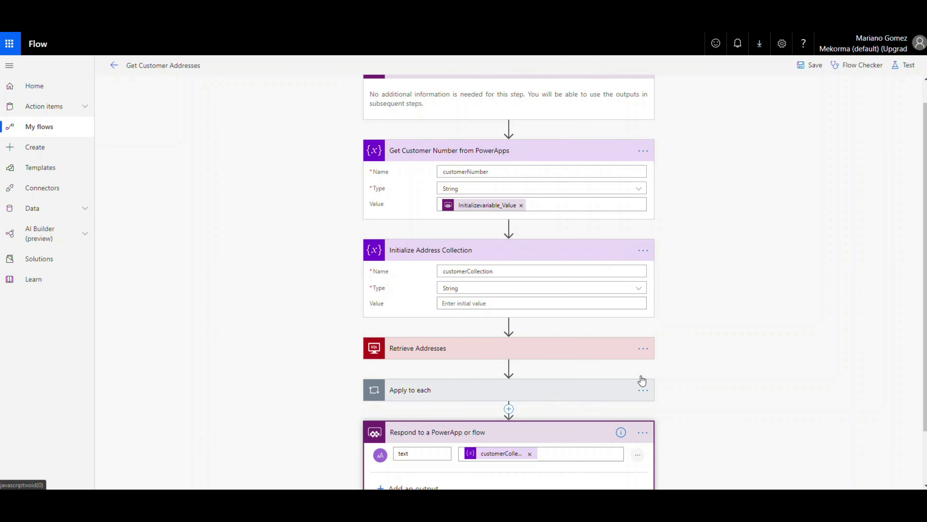
drag(925, 184, 925, 236)
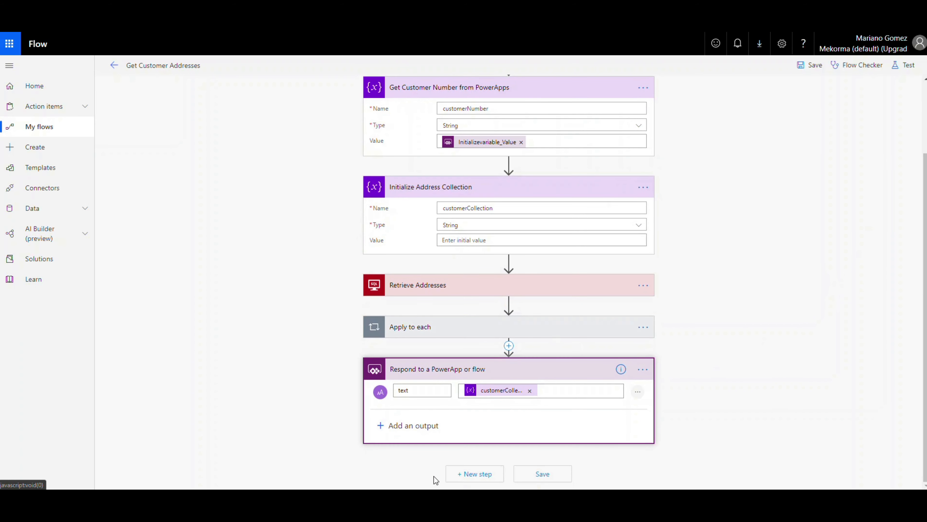
click(398, 426)
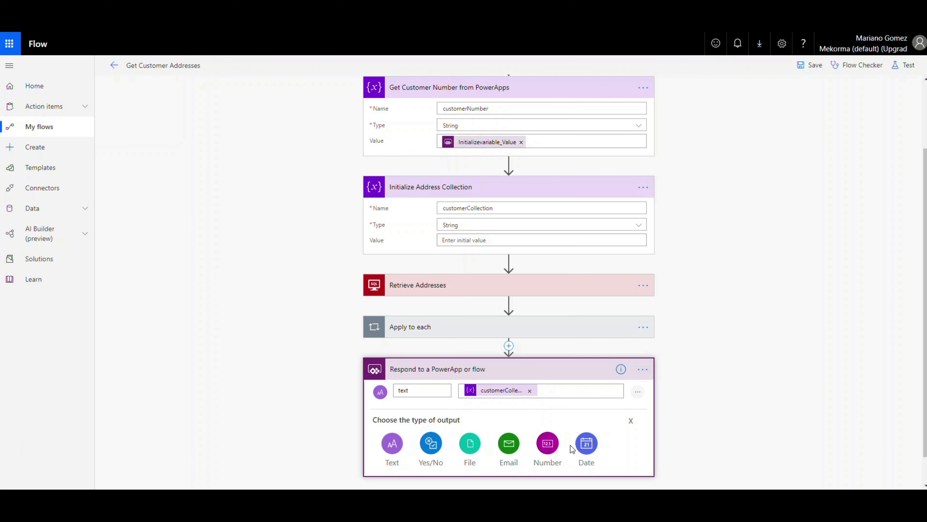
click(632, 422)
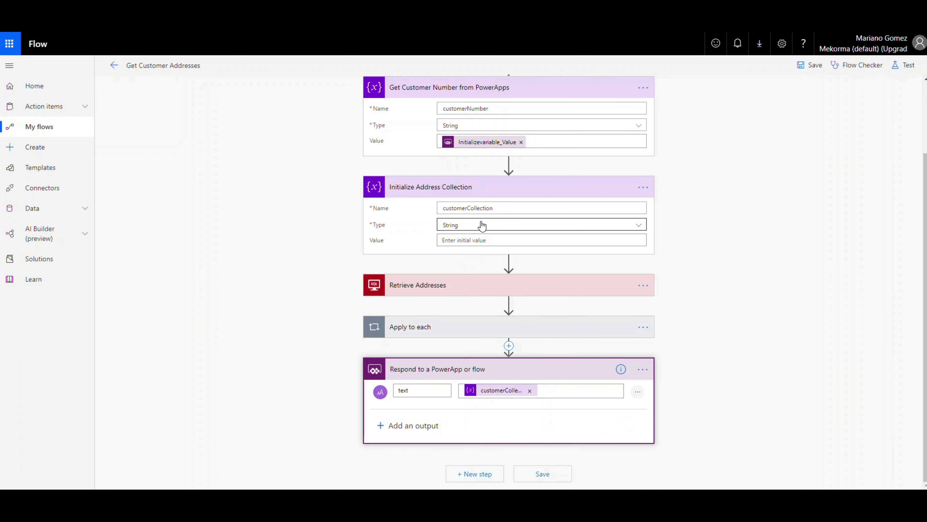
click(505, 224)
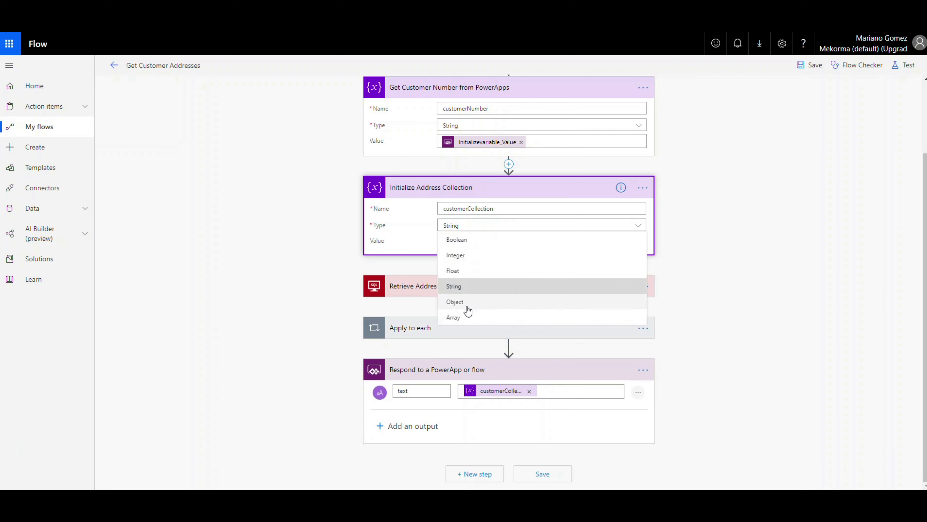
click(694, 237)
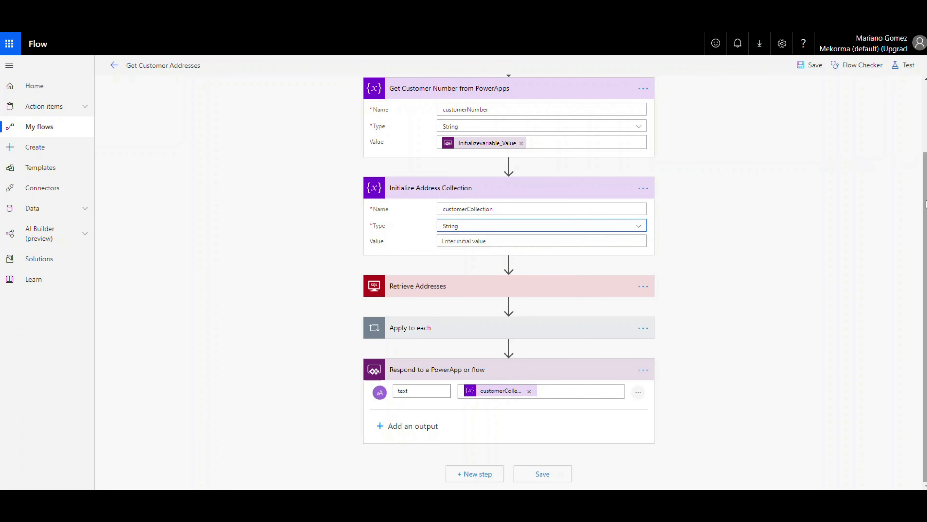
Expand the Retrieve Addresses action and examine its table choices and advanced options, including the filter query.
click(439, 288)
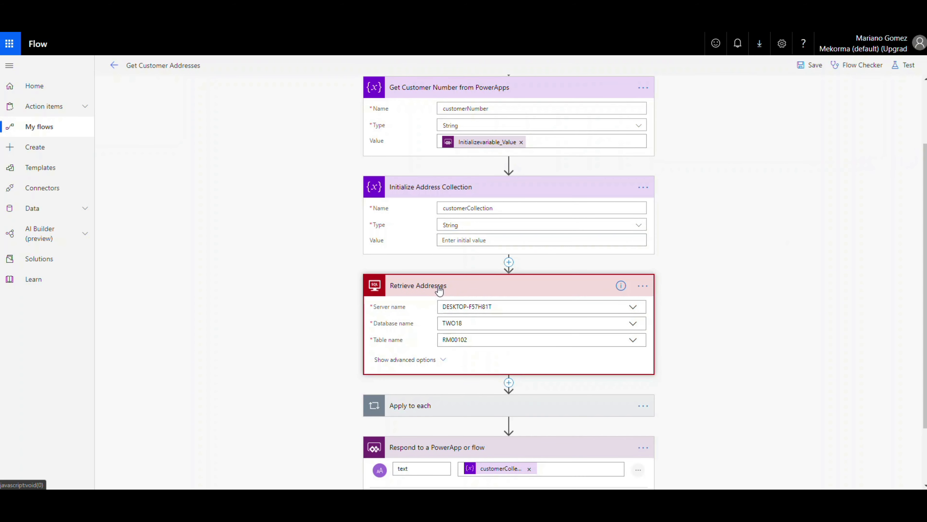
click(474, 343)
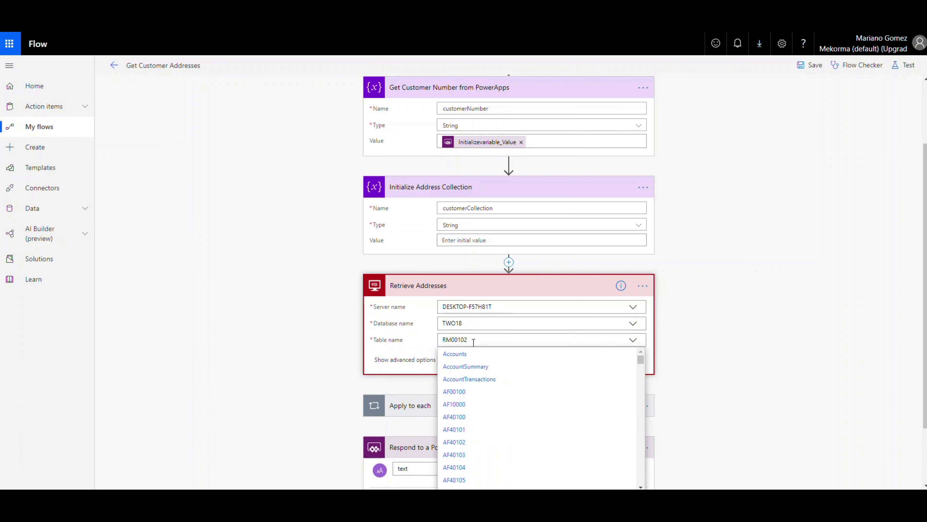
click(412, 345)
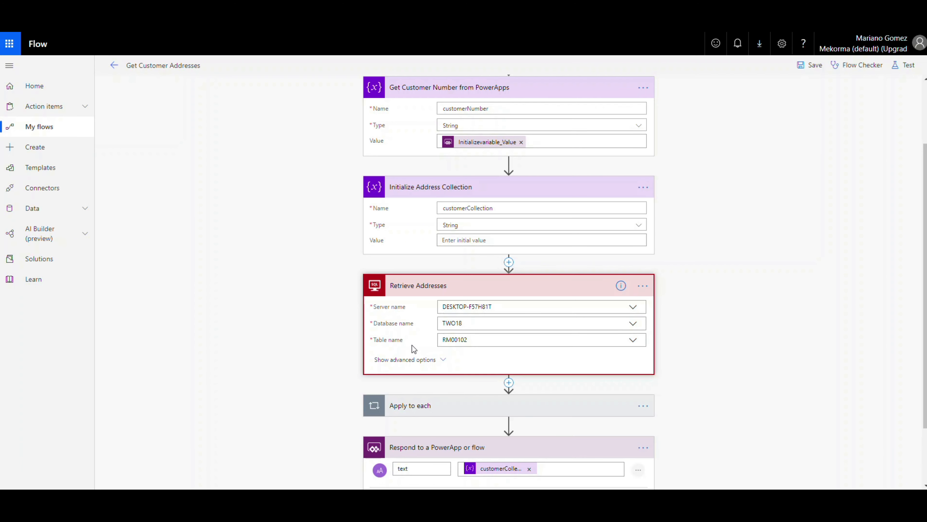
click(412, 360)
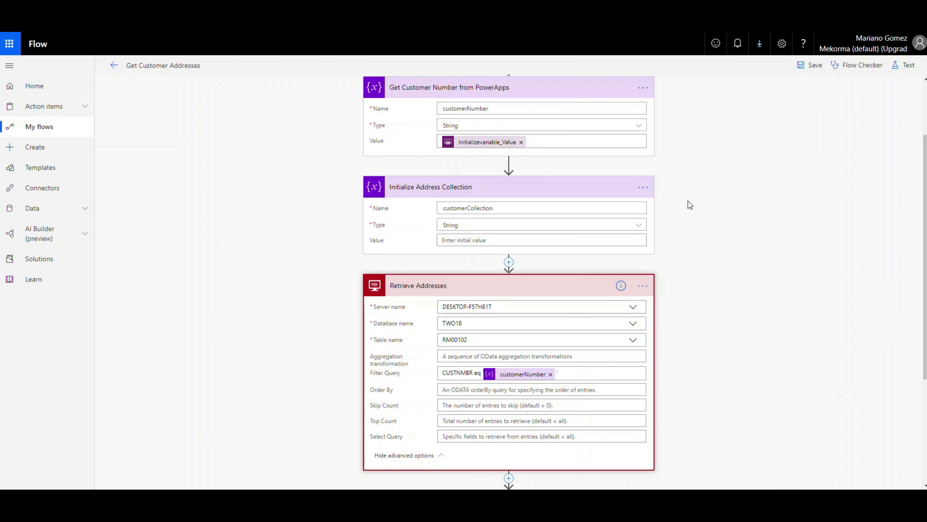
Expand the Apply to each loop and open the concat expression in its Append to string variable action.
scroll(915, 158, down, 5)
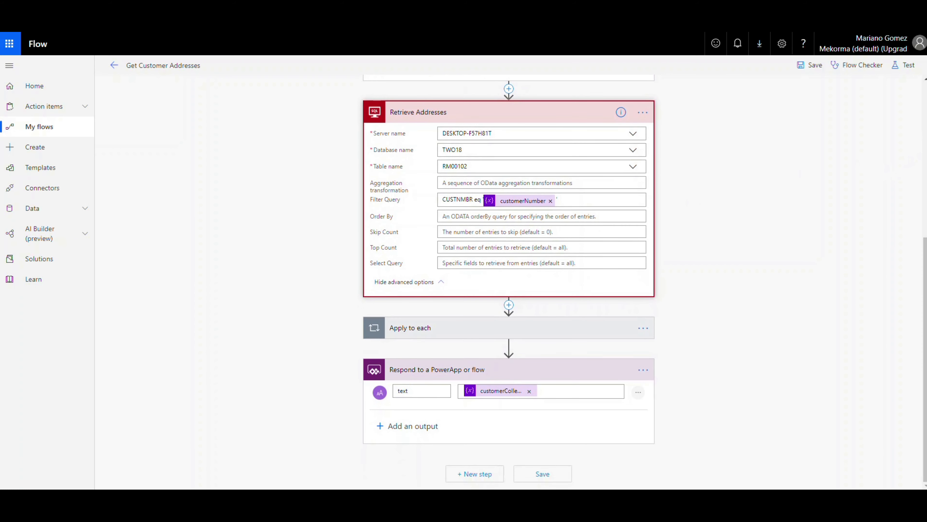
click(489, 331)
scroll(926, 234, down, 1)
drag(925, 234, 924, 257)
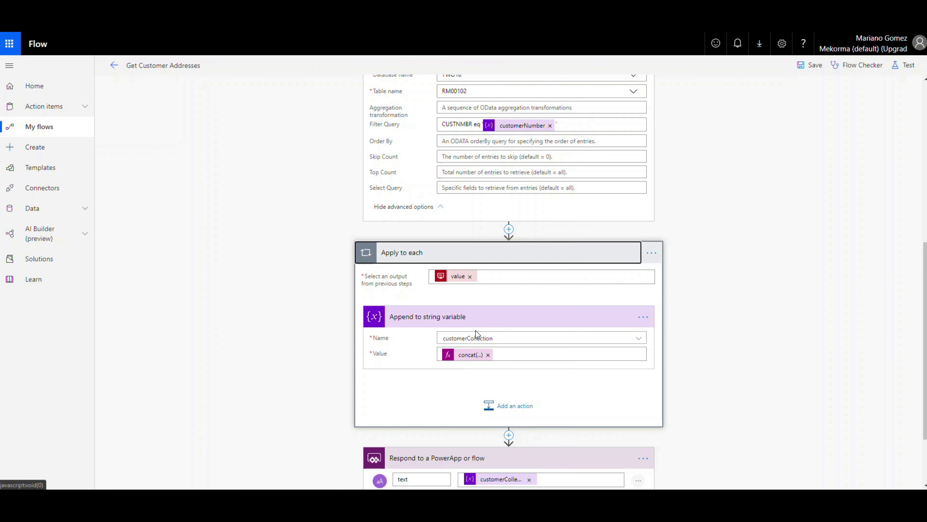
click(477, 356)
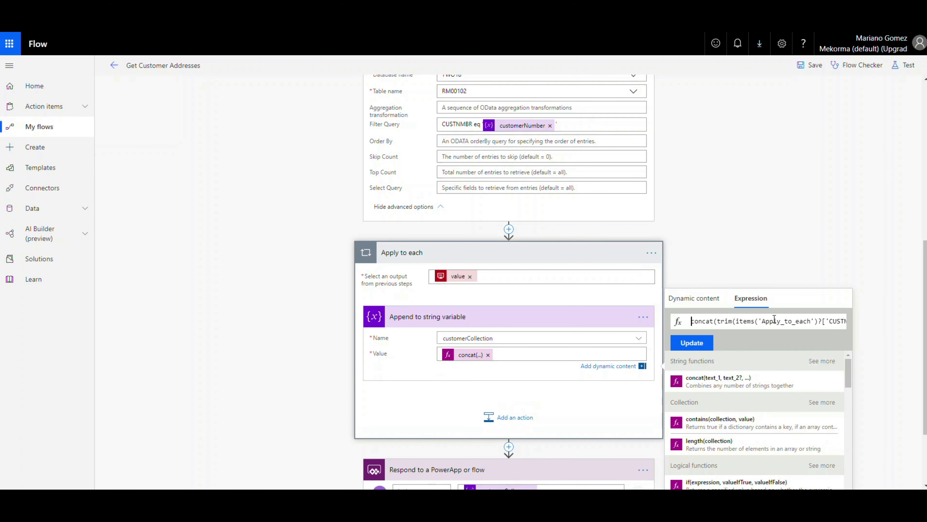
Read along the concat expression in Append to string variable, examining which trimmed customer address fields it joins and how they are separated.
drag(840, 322, 843, 324)
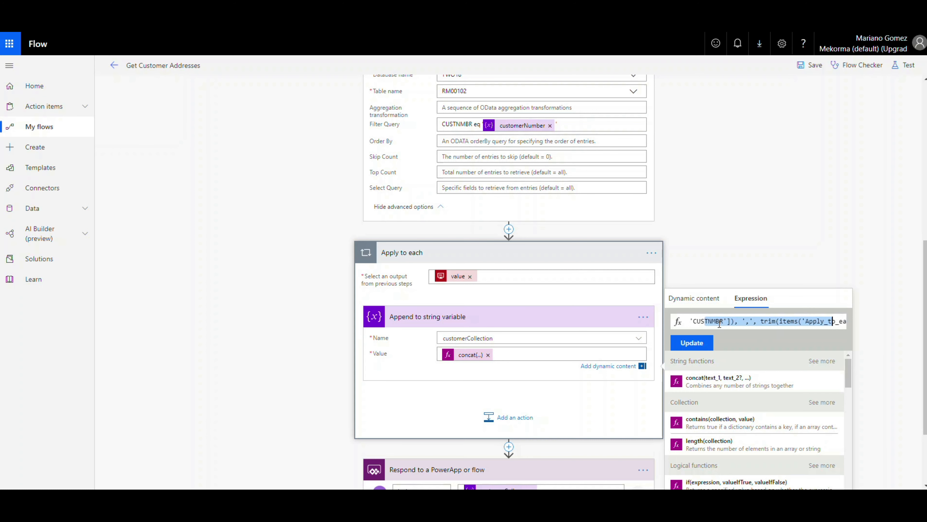
click(831, 323)
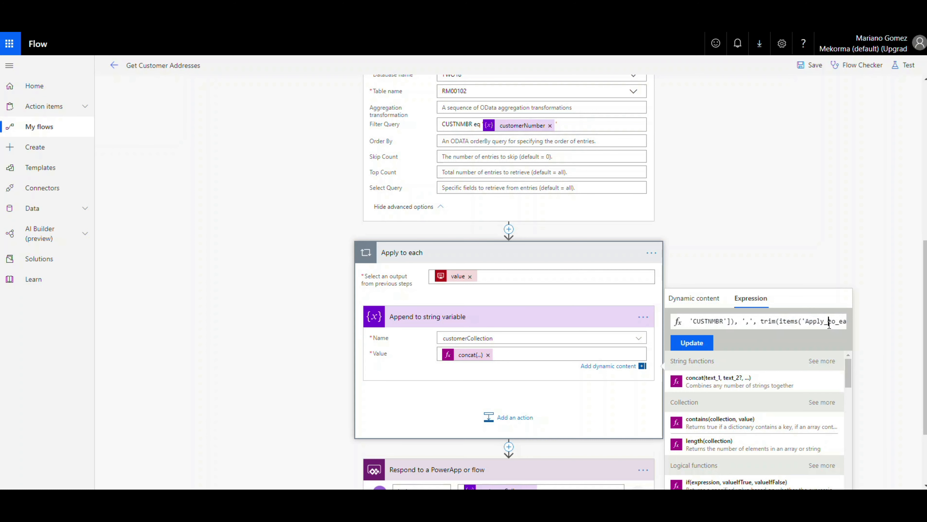
key(Right)
key(Right)
key(Right)
key(Right)
key(Right)
key(Right)
key(Right)
key(Right)
key(Right)
key(Right)
key(Right)
key(Right)
key(Right)
key(Right)
key(Right)
key(Right)
key(Right)
key(Right)
key(Right)
key(Right)
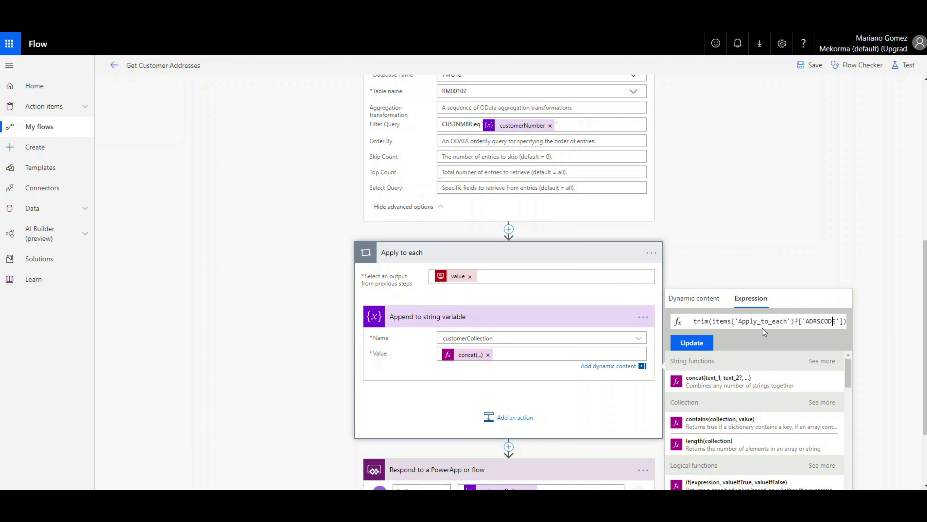
key(Right)
key(Right)
key(Right)
key(Right)
key(Right)
key(Right)
key(Right)
key(Right)
key(Right)
key(Right)
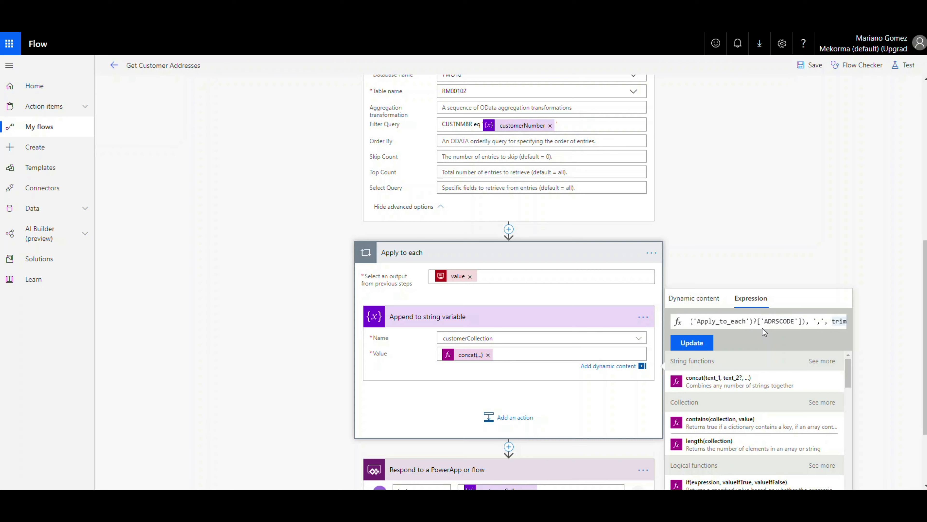
key(Right)
key(Right)
key(Right)
key(Right)
key(Right)
key(Right)
key(Right)
key(Right)
key(Right)
key(Right)
key(Right)
key(Right)
key(Right)
key(Right)
key(Right)
key(Right)
key(Right)
key(Right)
key(Right)
key(Right)
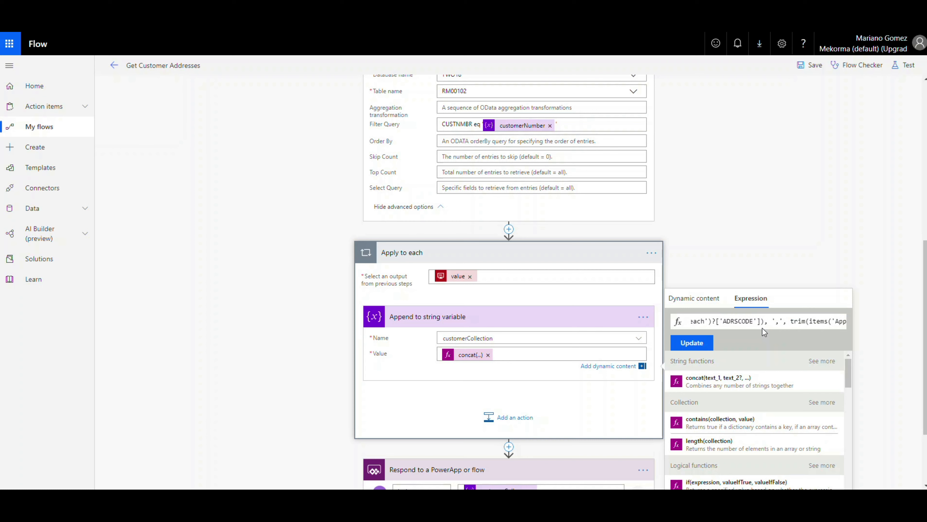
key(Right)
key(Right)
key(Right)
key(Right)
key(Right)
key(Right)
key(Right)
key(Right)
key(Right)
key(Right)
key(Right)
key(Right)
key(Right)
key(Right)
key(Right)
key(Right)
key(Right)
key(Right)
key(Right)
key(Right)
key(Right)
key(Right)
key(Right)
key(Right)
key(Right)
key(Right)
key(Right)
key(Right)
key(Right)
key(Right)
key(Right)
key(Right)
key(Right)
key(Right)
key(Right)
key(Right)
key(Right)
key(Right)
key(Right)
key(Right)
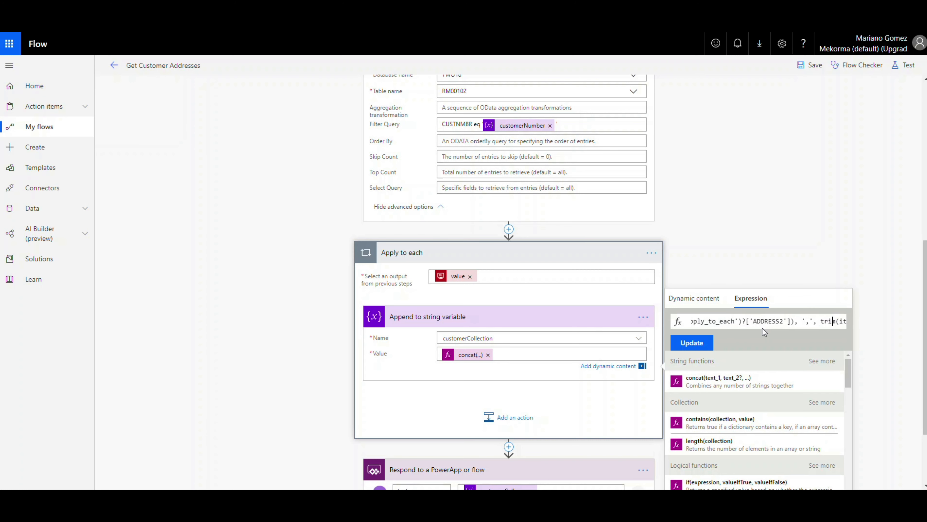
key(Right)
key(Right)
key(Right)
key(Right)
key(Right)
key(Right)
key(Right)
key(Right)
key(Right)
key(Right)
key(Right)
key(Right)
key(Right)
key(Right)
key(Right)
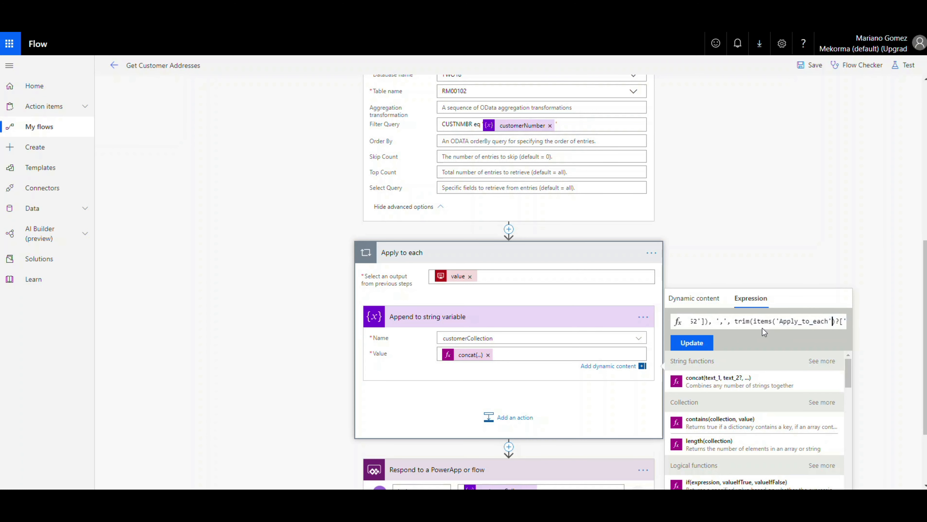
key(Right)
key(Right)
key(Right)
key(Right)
key(Right)
key(Right)
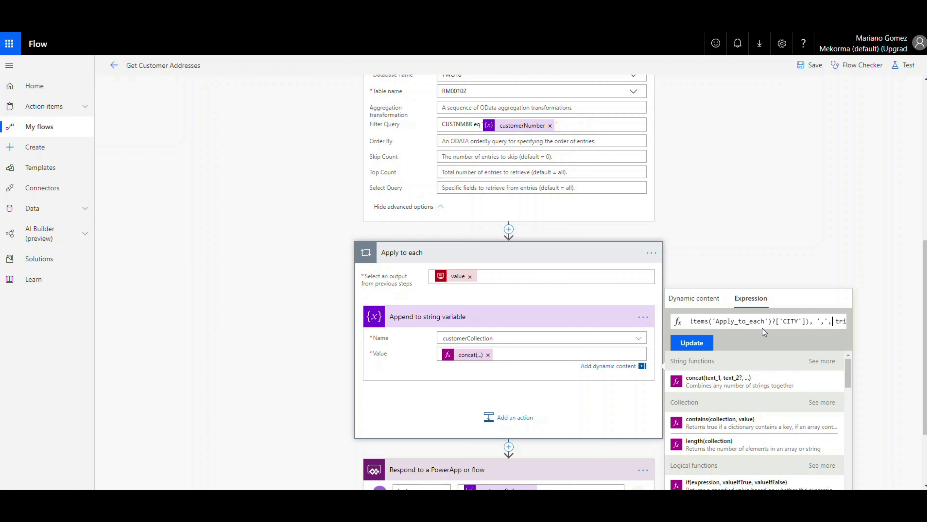
key(Right)
key(Right)
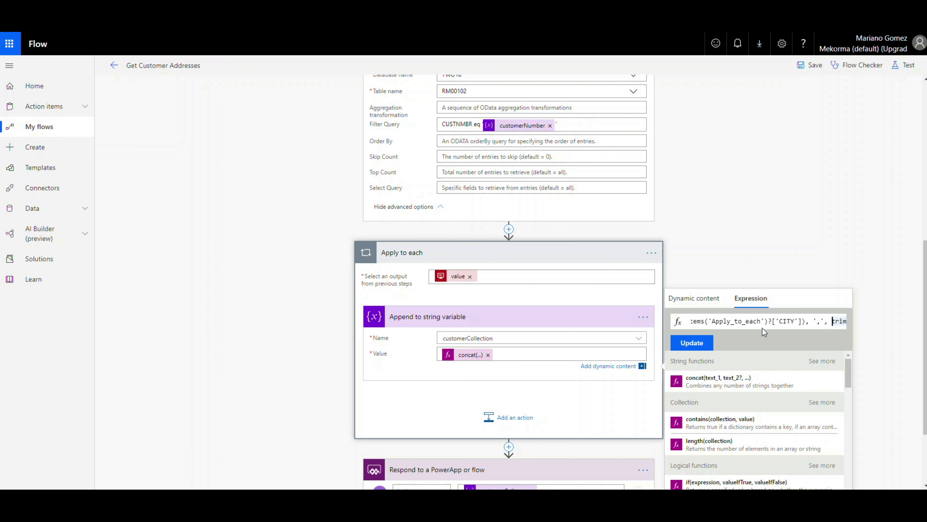
Read the rest of the concat expression past the CITY field, examining the remaining address fields and the separator that ends each record.
key(Left)
key(Left)
key(Left)
key(Left)
key(Left)
key(Right)
key(Right)
key(Right)
key(Right)
key(Right)
key(Right)
key(Right)
key(Right)
key(Right)
key(Right)
key(Right)
key(Right)
key(Right)
key(Right)
key(Right)
key(Right)
key(Right)
key(Right)
key(Right)
key(Right)
key(Right)
key(Right)
key(Right)
key(Right)
key(Right)
key(Right)
key(Right)
key(Right)
key(Right)
key(Right)
key(Right)
key(Right)
key(Right)
key(Right)
key(Right)
key(Right)
key(Right)
key(Right)
key(Right)
key(Right)
key(Right)
key(Right)
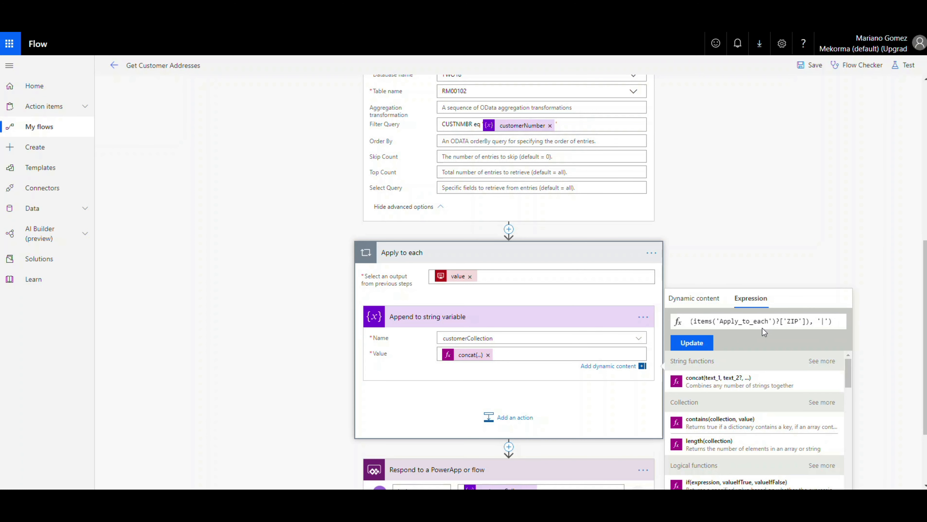
key(Left)
key(Left)
key(Right)
key(Left)
key(Left)
key(Right)
key(Right)
key(Left)
Open a blank Notepad document and move its window fully into view over the flow designer.
click(9, 488)
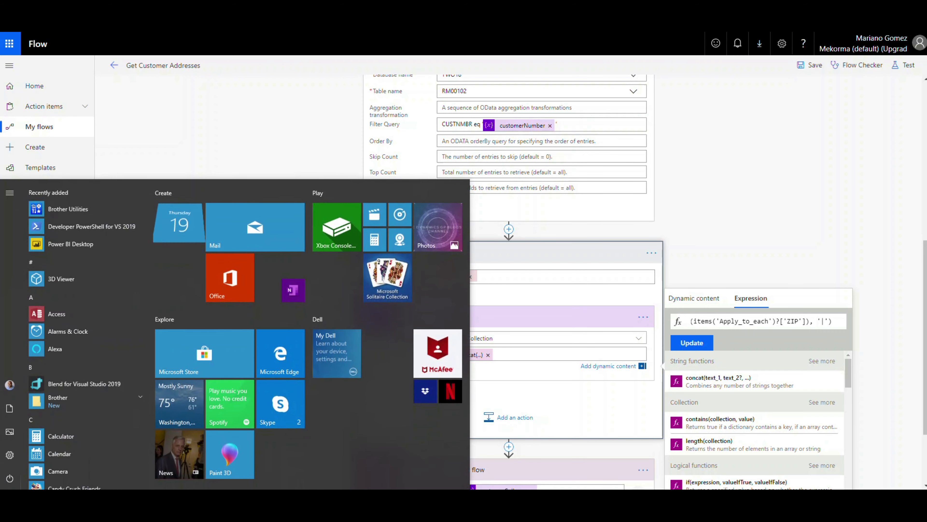
key(Escape)
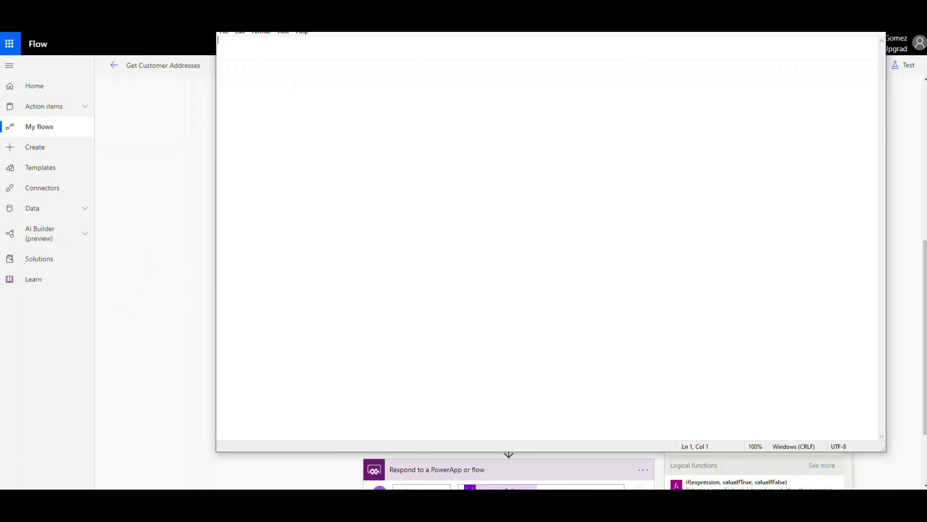
drag(239, 19, 227, 50)
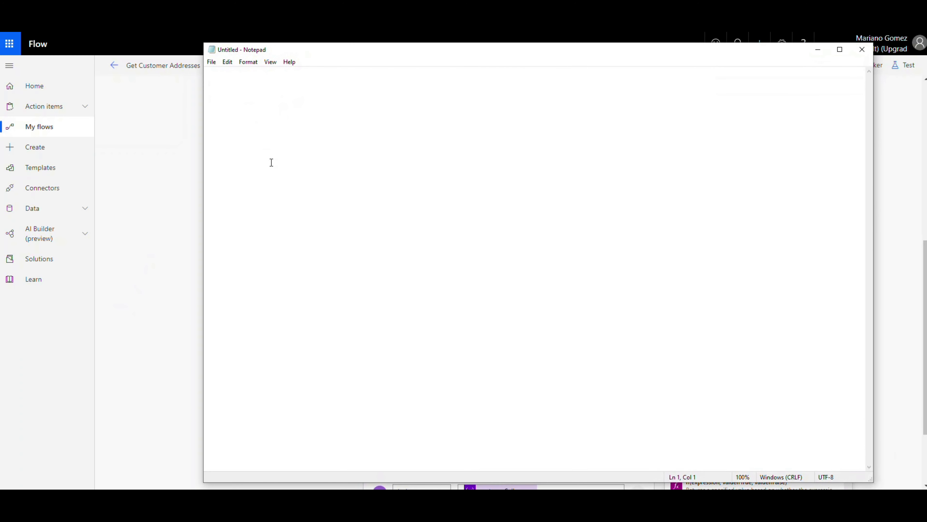
Write a comma-separated sample record with the customer number, address code PRIMARY and a street address, leaving the next address field empty.
text(AARONFIT0001,)
key(BackSpace)
text(PRIMARY, )
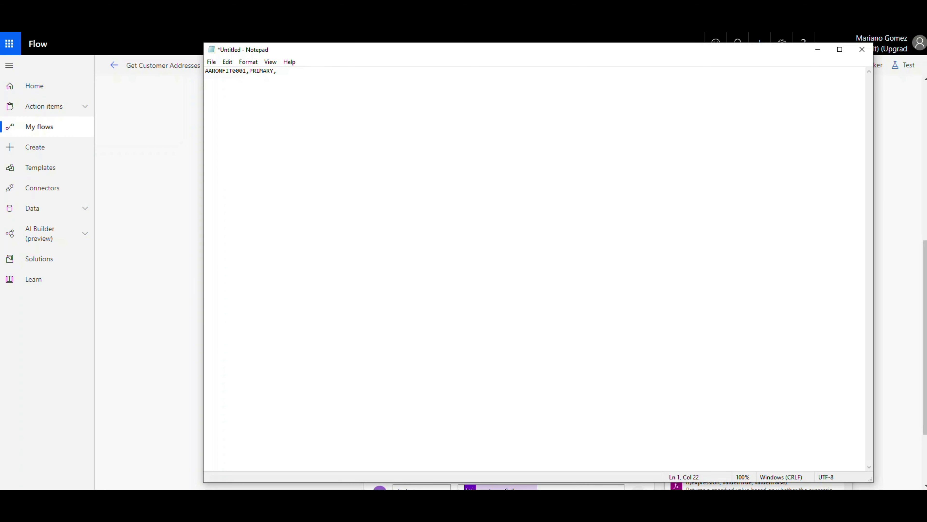
text(123 XYZ St,,)
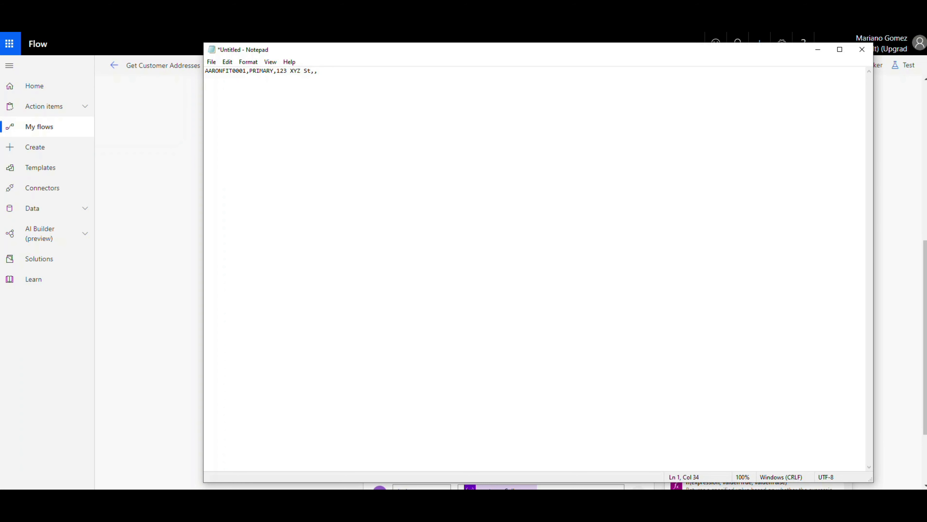